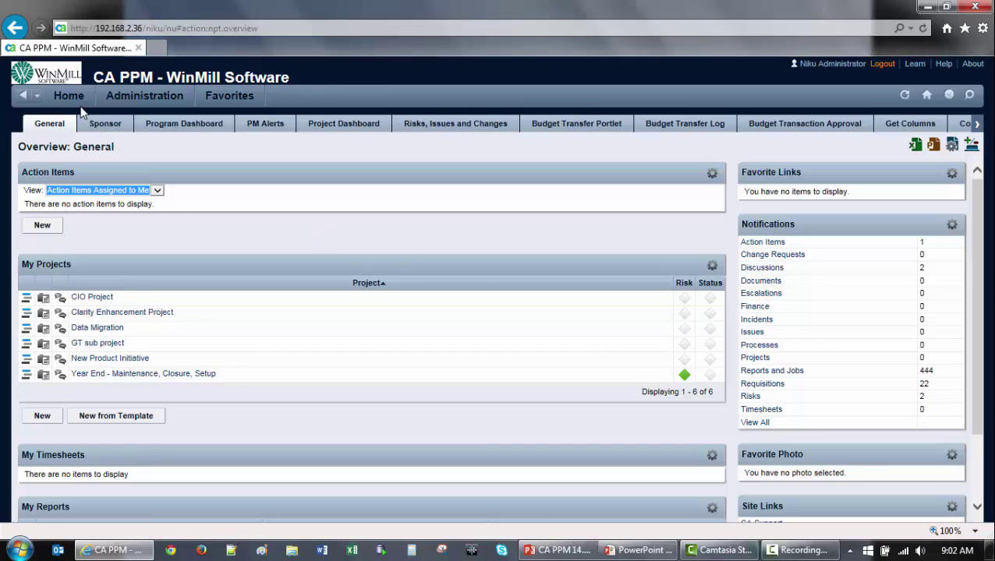
Filter objects by 'proj', open Project's Attributes tab and start a new attribute
left_click(74, 98)
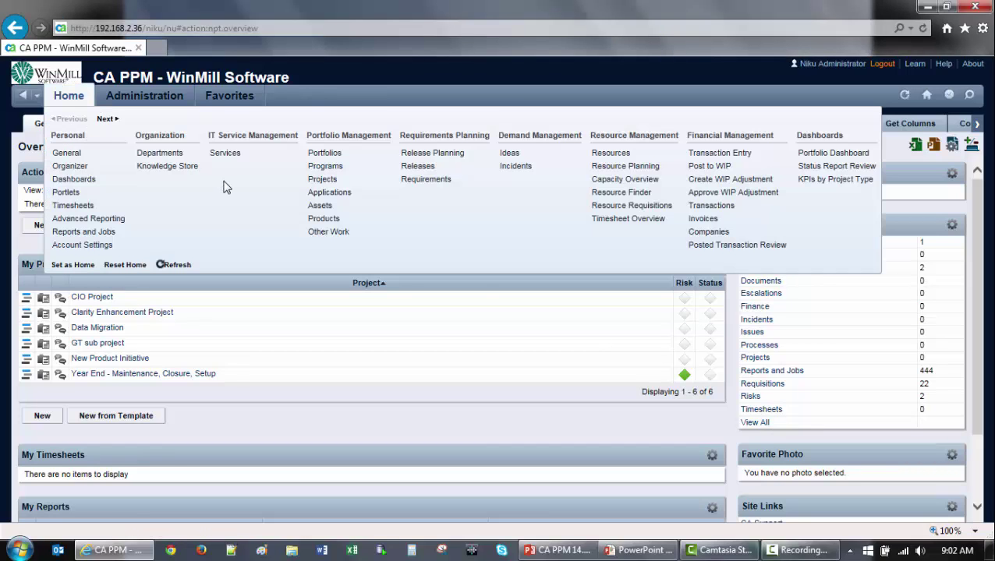
left_click(135, 100)
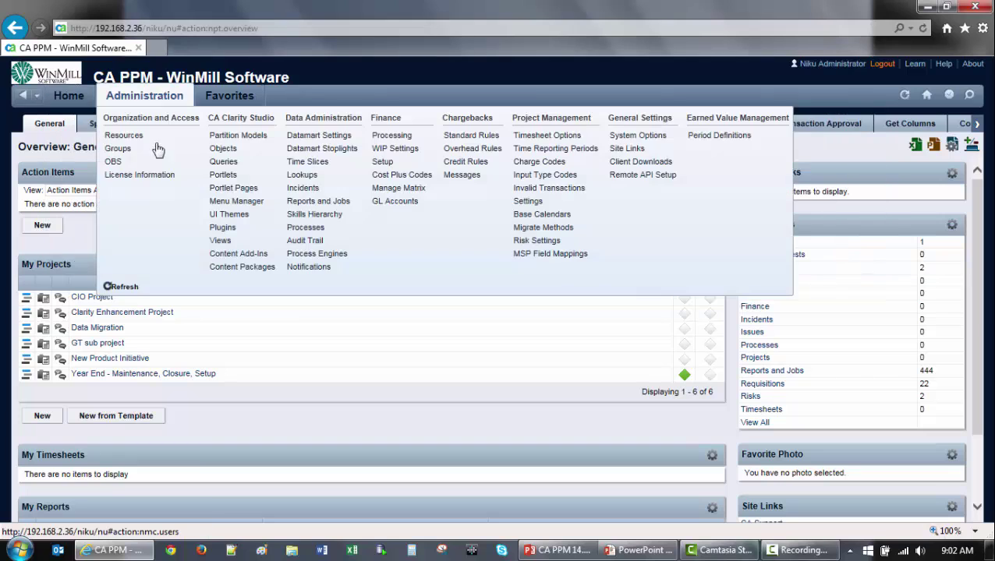
left_click(228, 157)
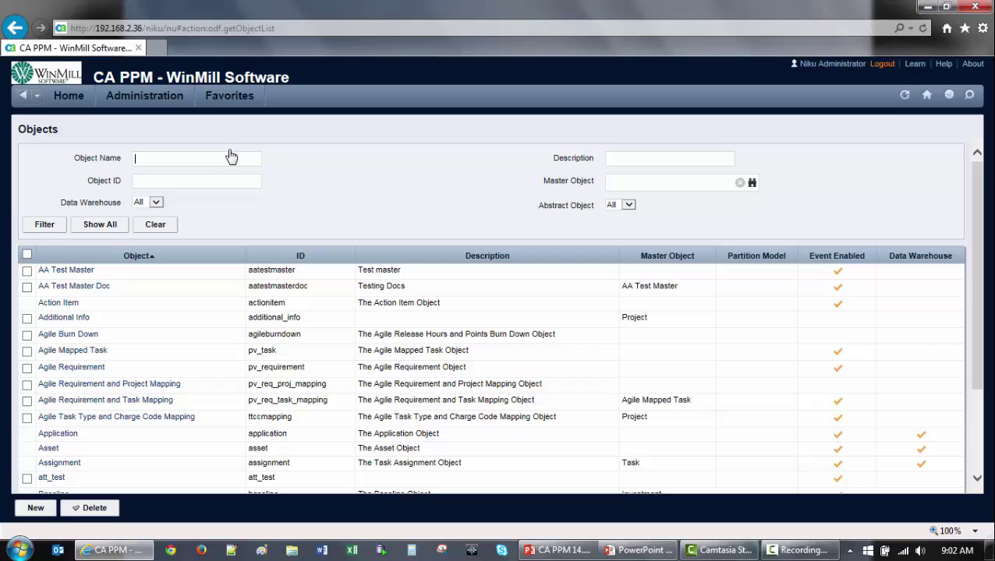
type("proj")
key("Return")
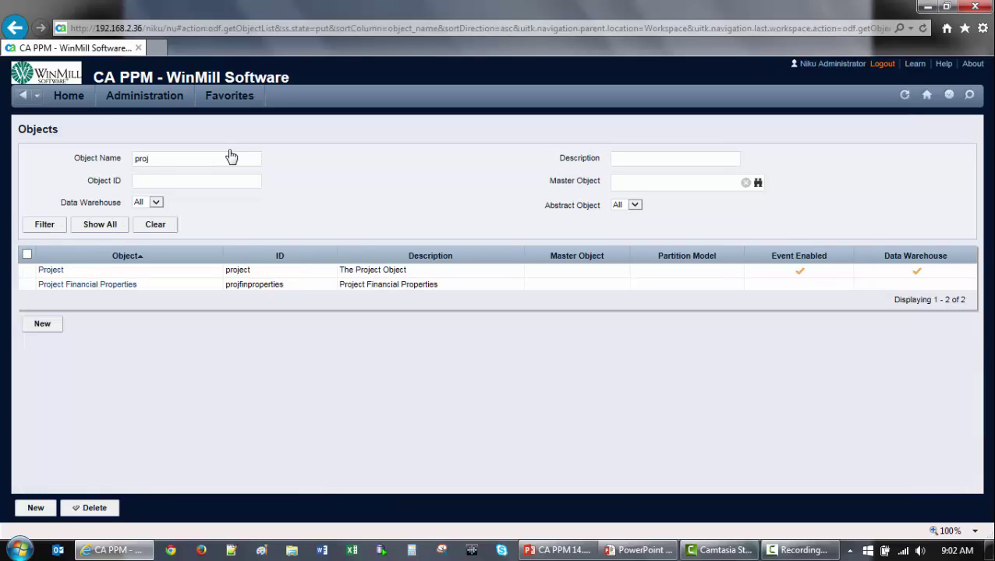
left_click(49, 271)
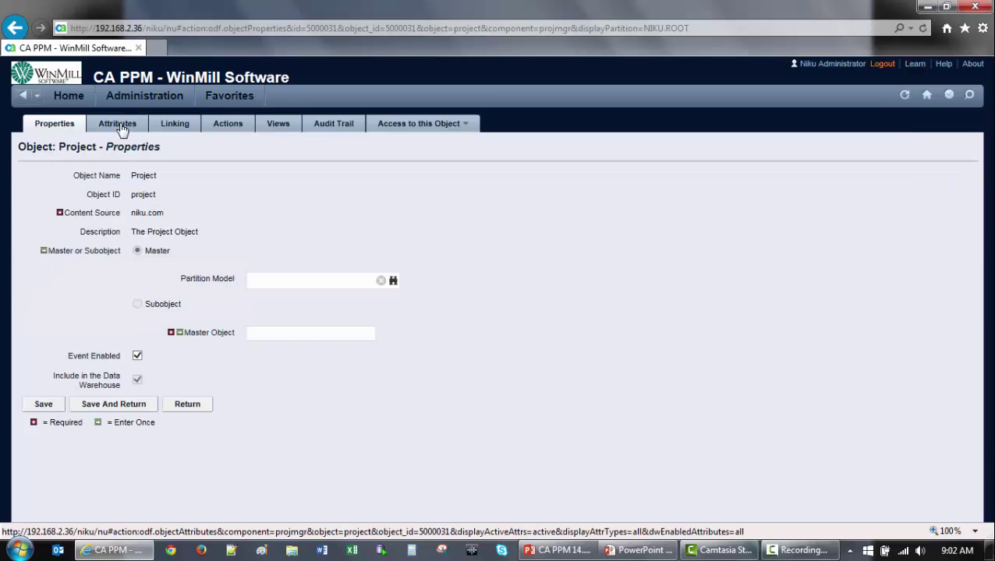
left_click(119, 127)
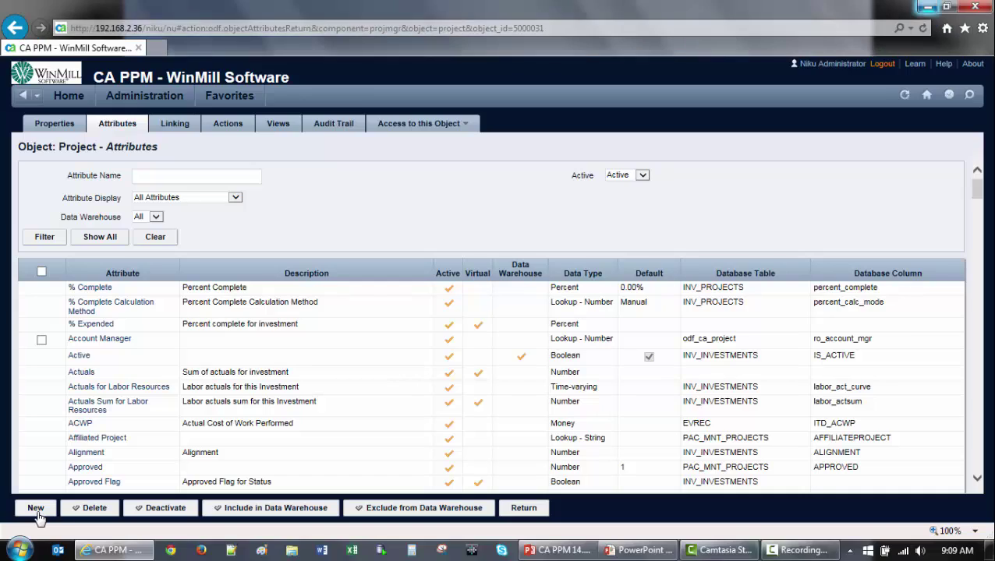
left_click(36, 509)
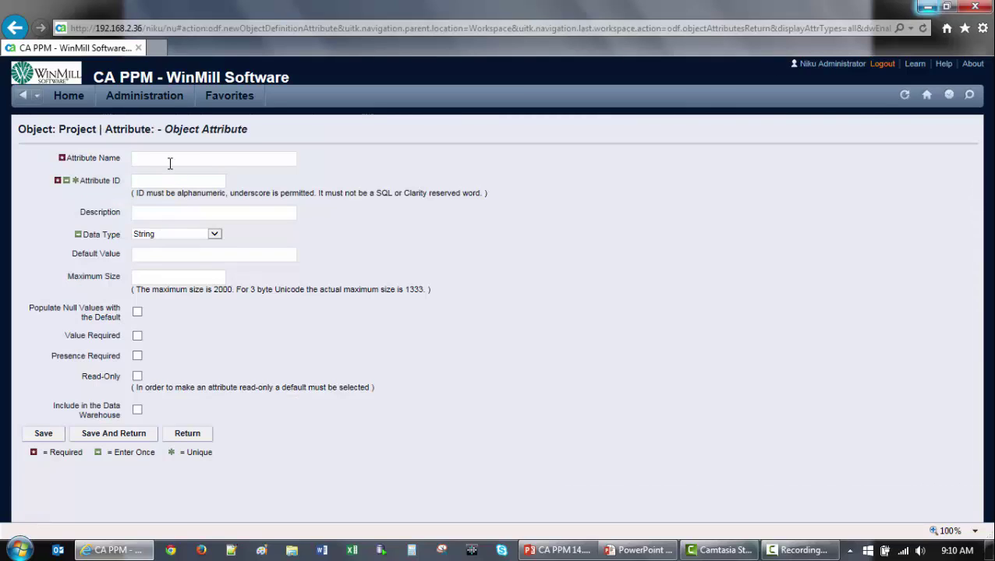
Create Date attribute Go Live Date (WM_GO_LIVE), default 1/1/2000, included in the data warehouse, and save
type("Go ")
type("Live Date")
type("WM_")
type("GO_LIVE")
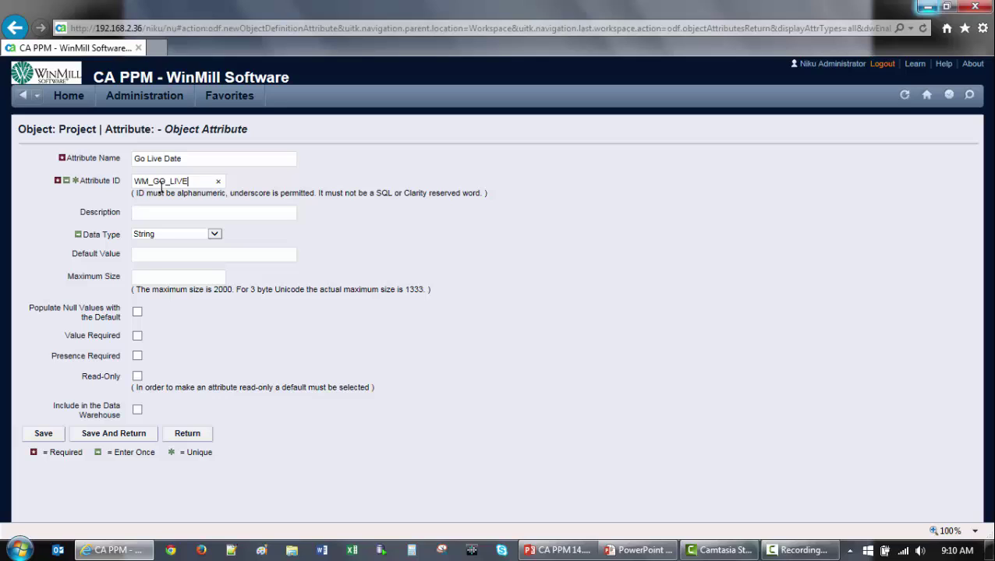
left_click(171, 234)
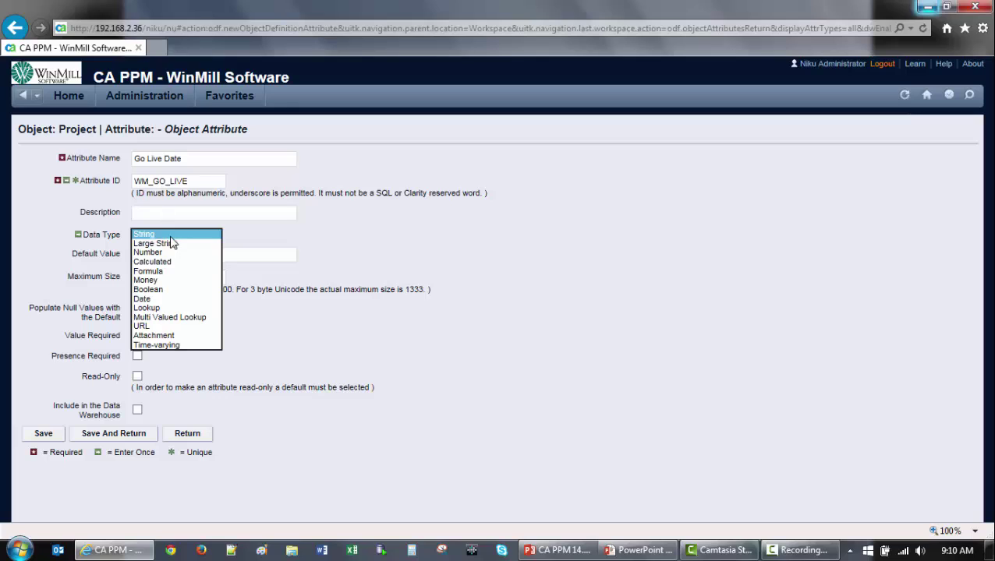
left_click(160, 299)
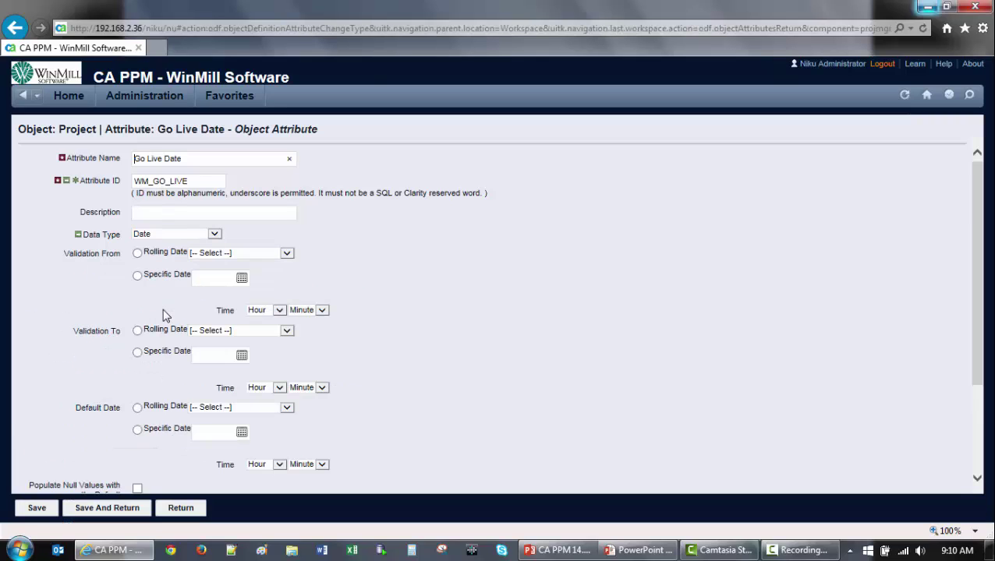
left_click(137, 430)
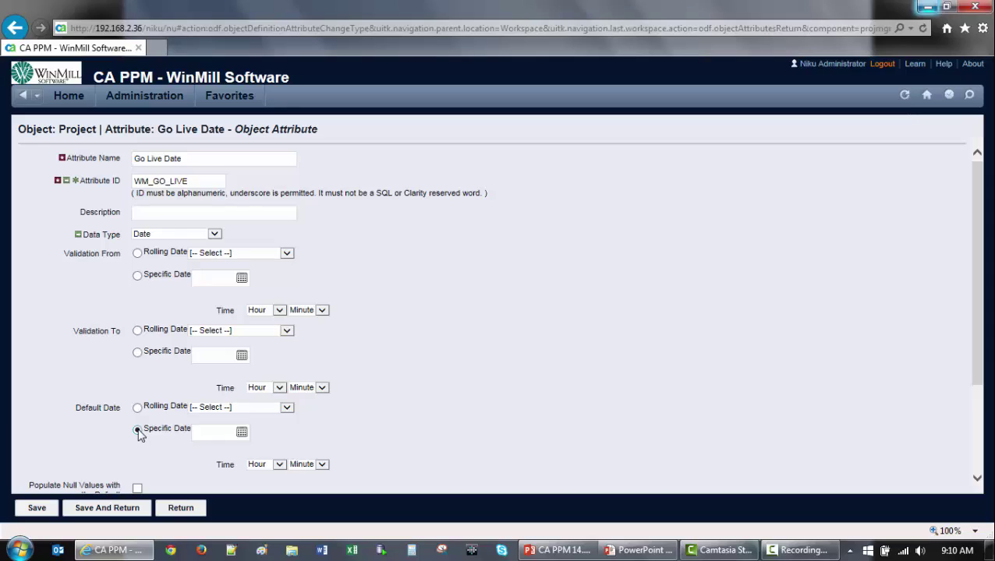
left_click(207, 432)
type("1/1/200")
type("0")
scroll(462, 419, "down", 3)
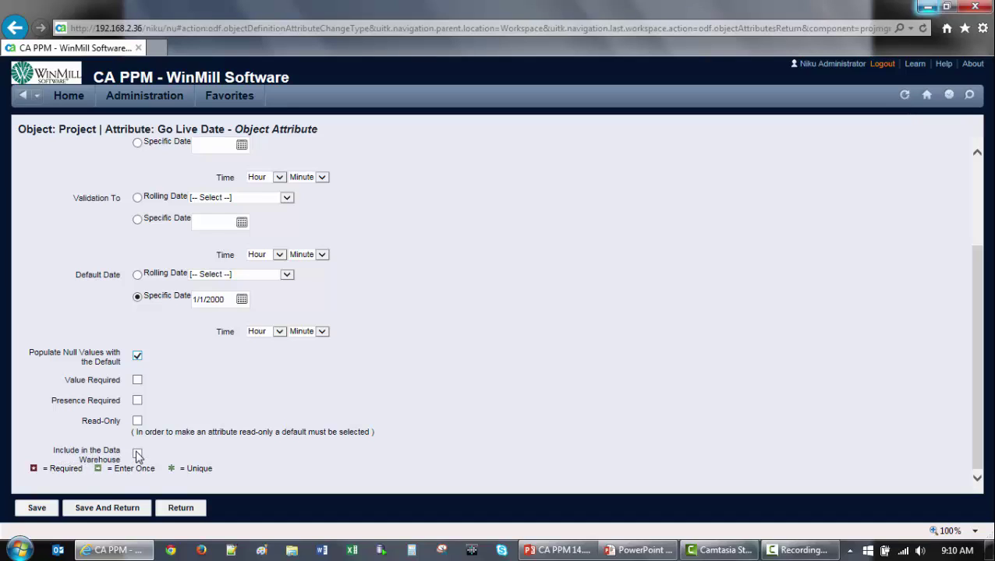
left_click(137, 454)
left_click(92, 513)
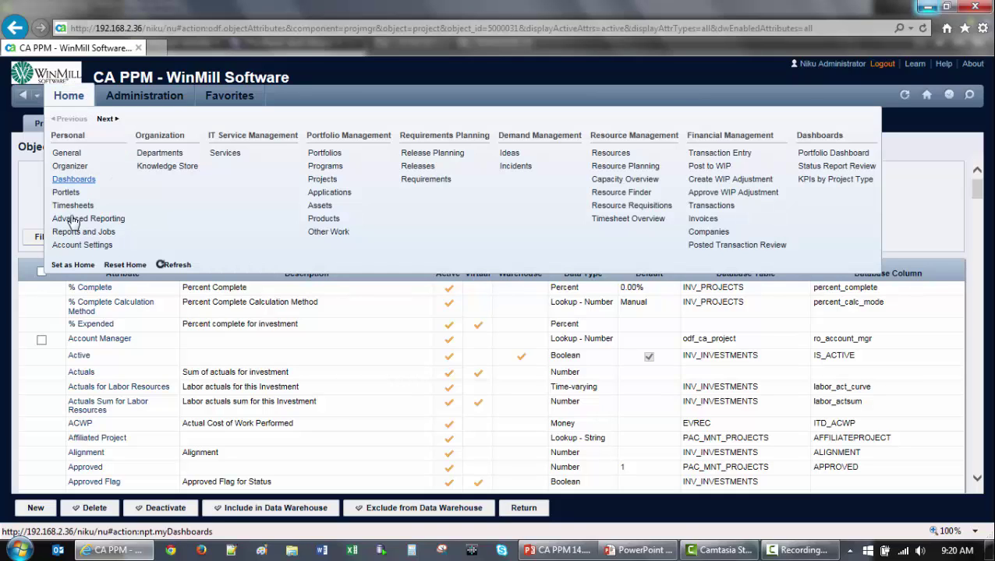
Filter available jobs by 'load' and submit Load Data Warehouse to run immediately
left_click(76, 232)
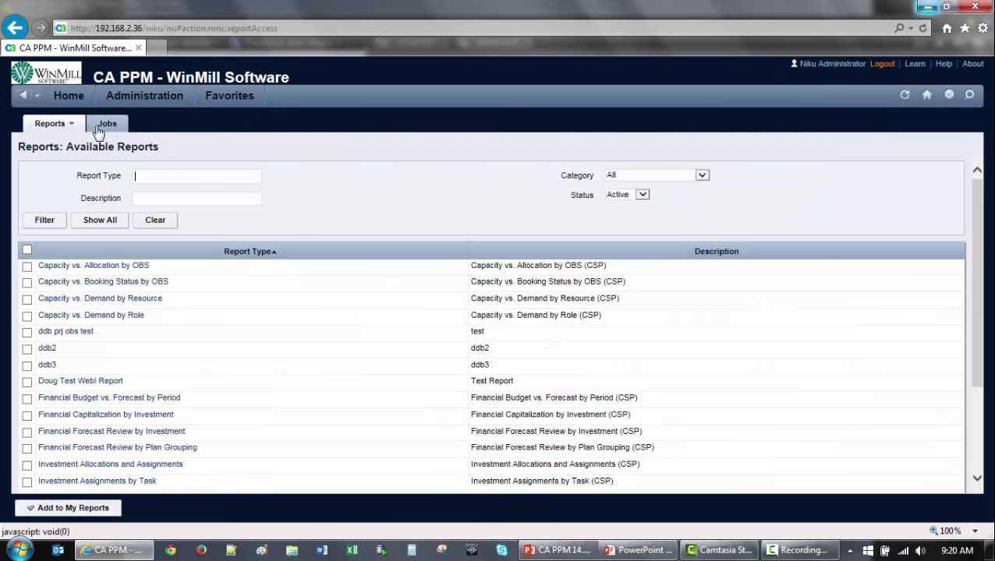
left_click(107, 128)
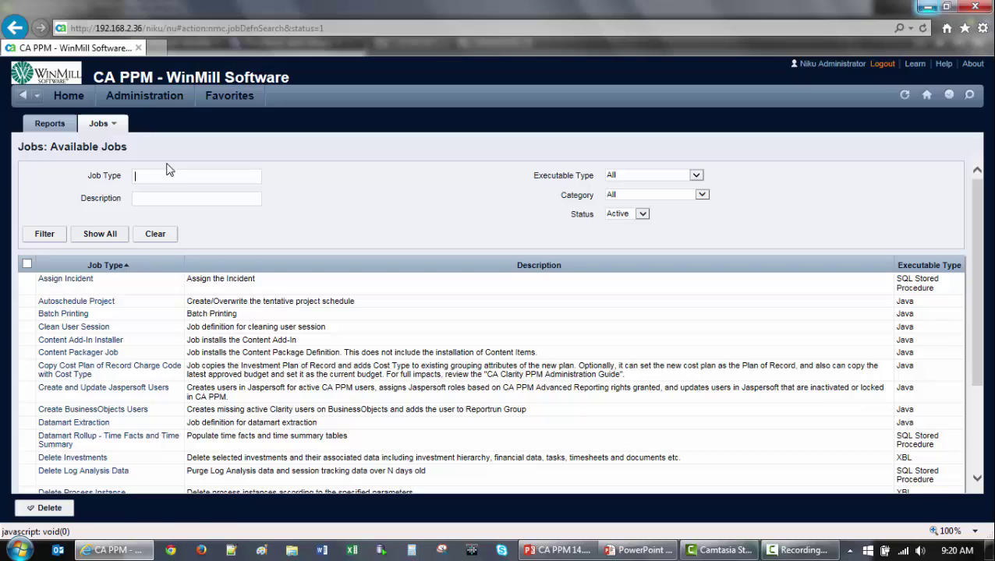
left_click(156, 177)
type("lo")
type("ad")
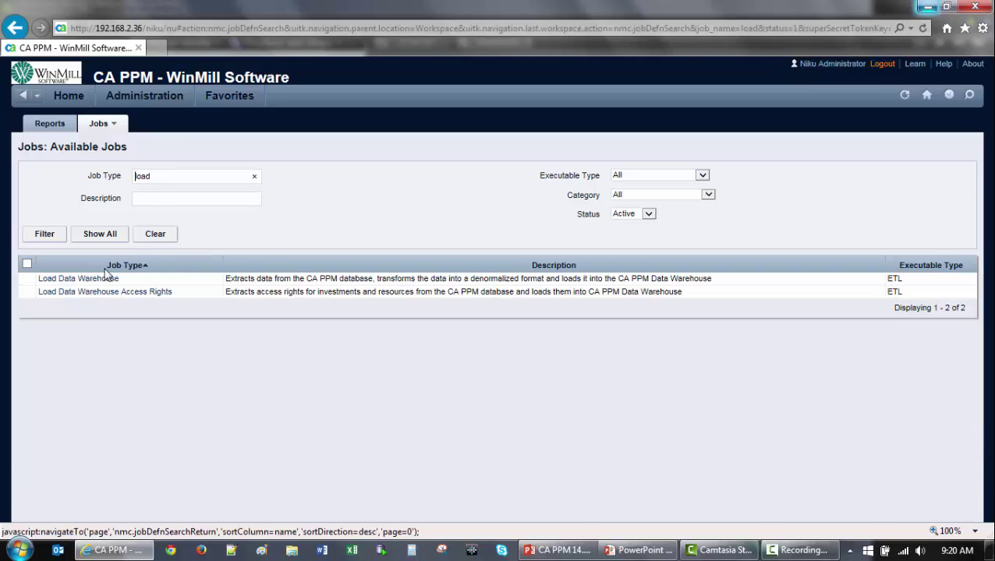
left_click(97, 282)
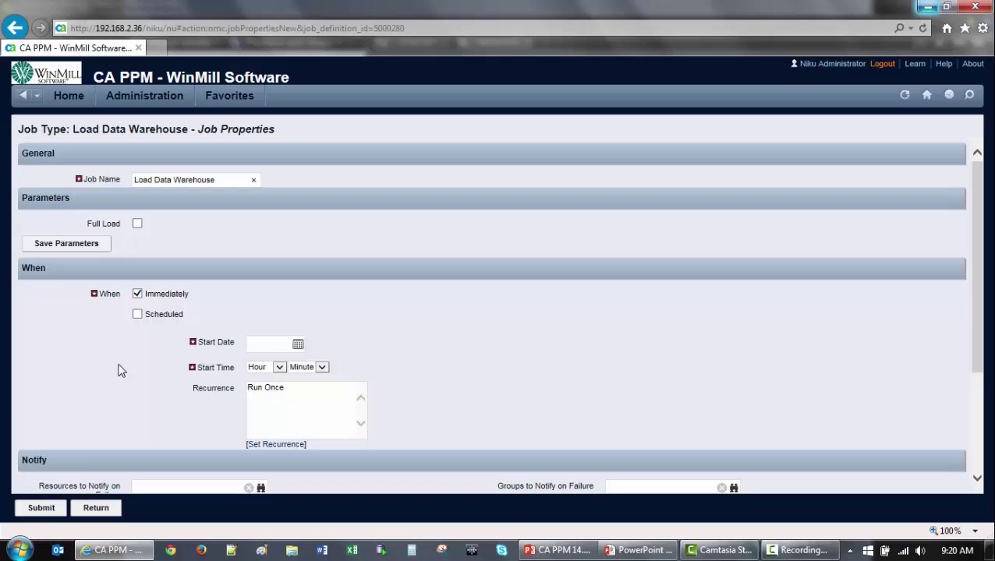
left_click(41, 508)
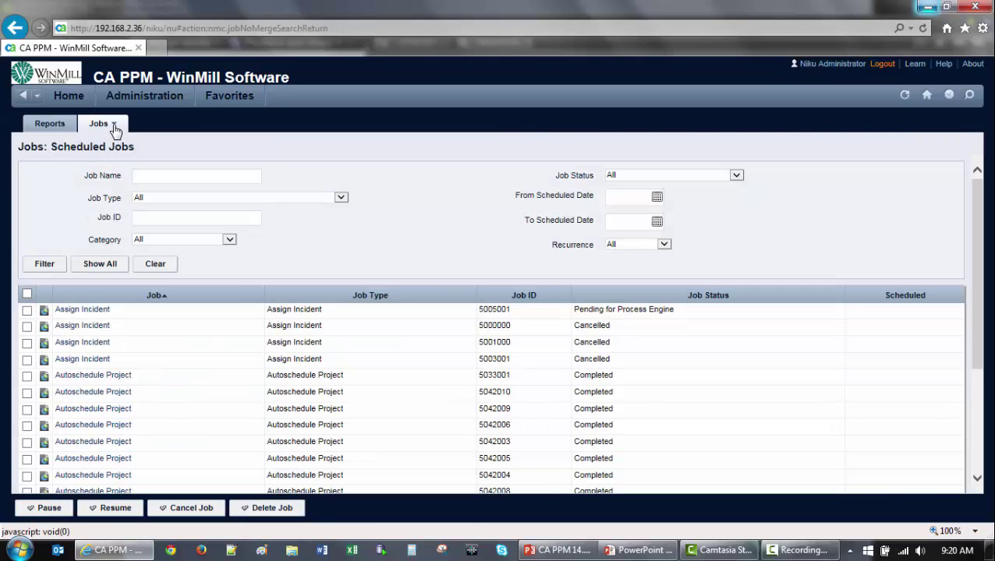
Refresh the job log until the Load Data Warehouse run shows Completed
left_click(111, 125)
left_click(104, 173)
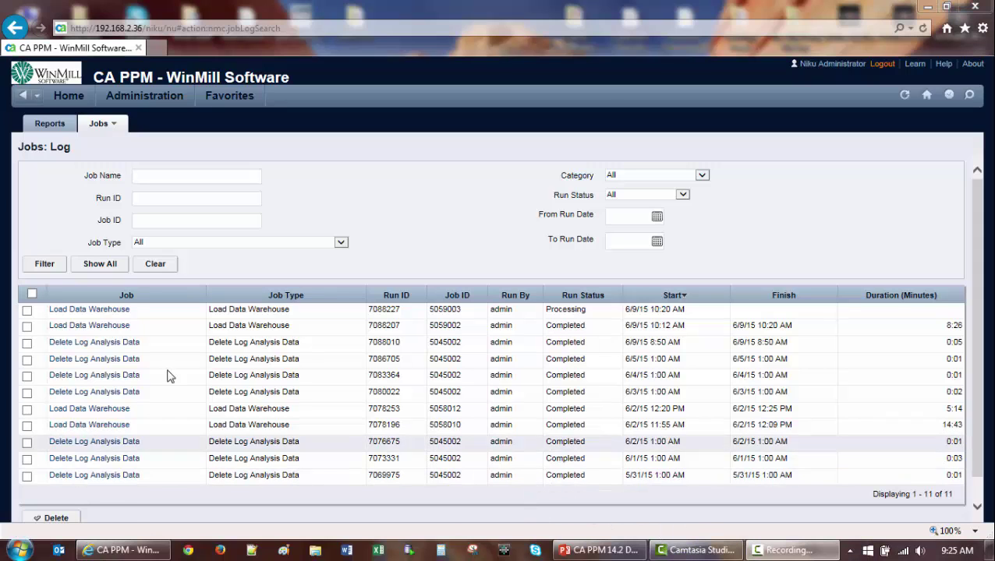
left_click(48, 269)
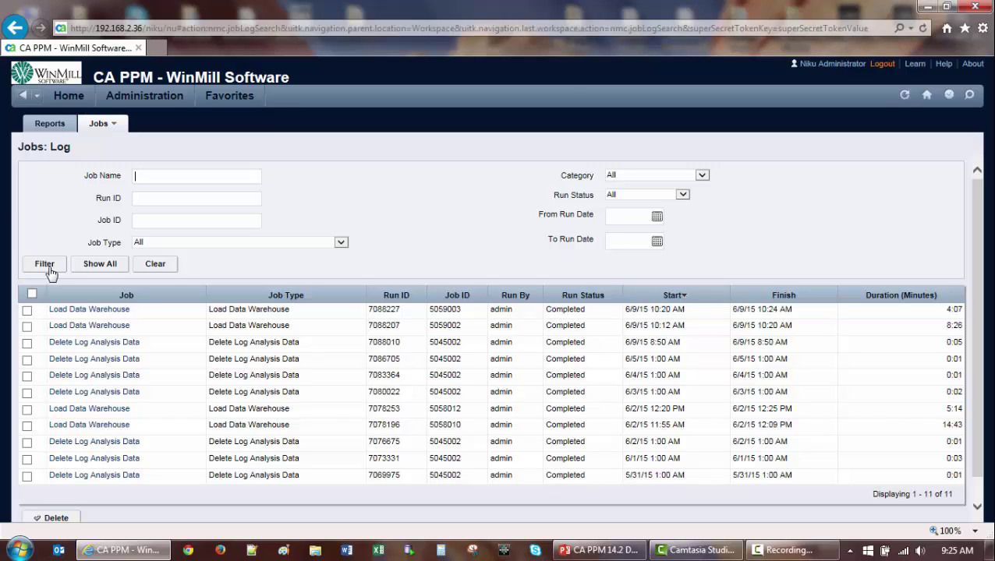
left_click(49, 268)
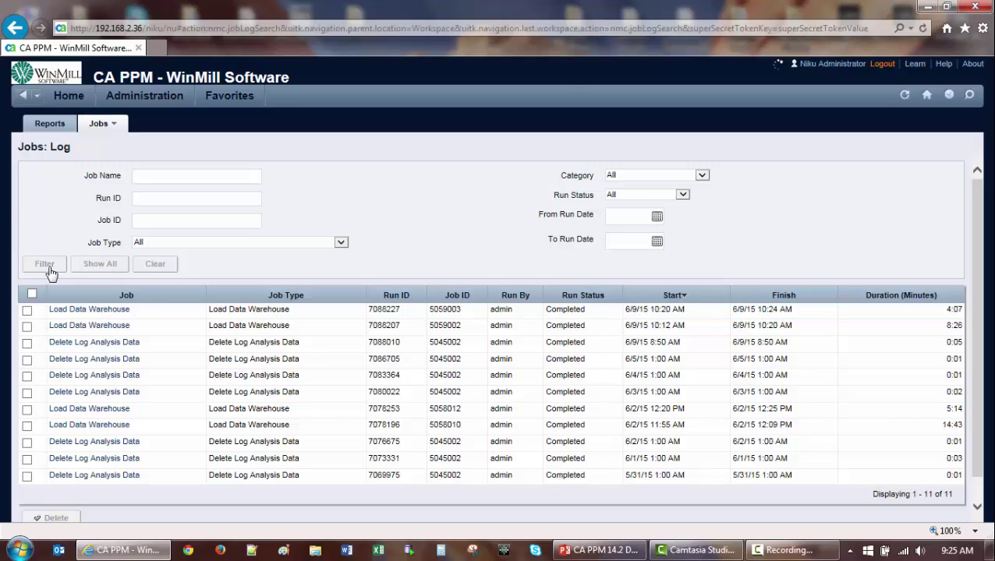
Start a new ad hoc view from Advanced Reporting
left_click(69, 95)
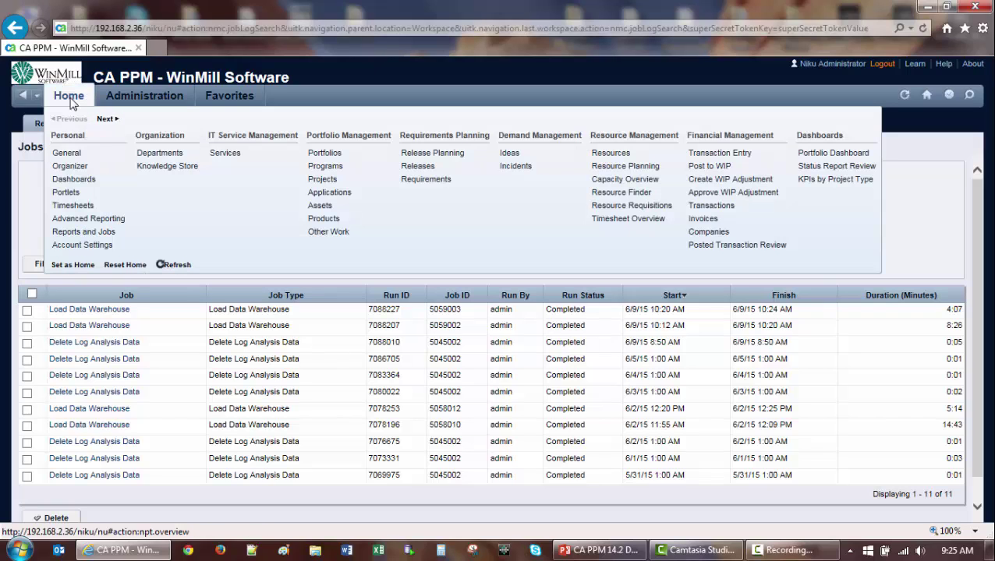
left_click(86, 220)
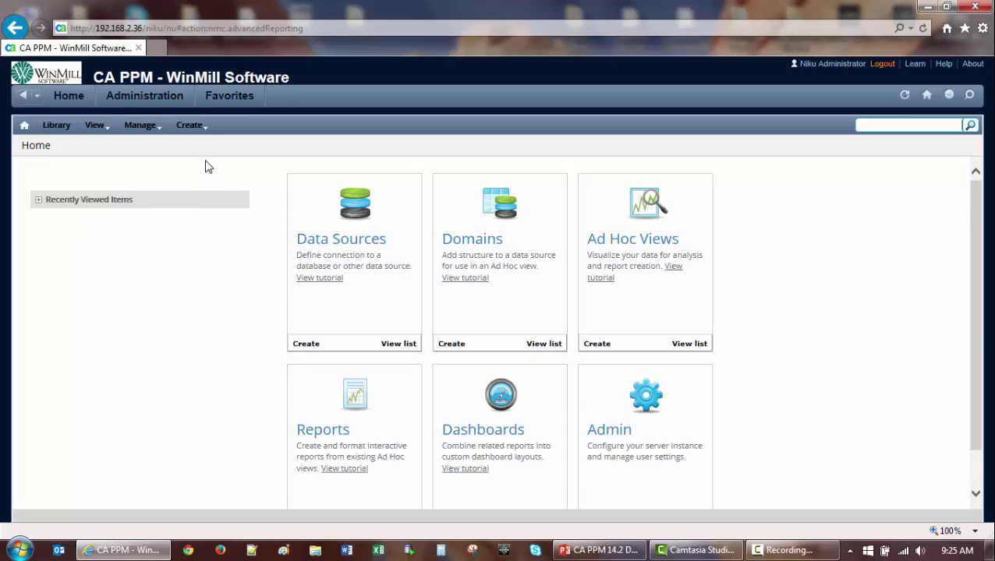
left_click(196, 130)
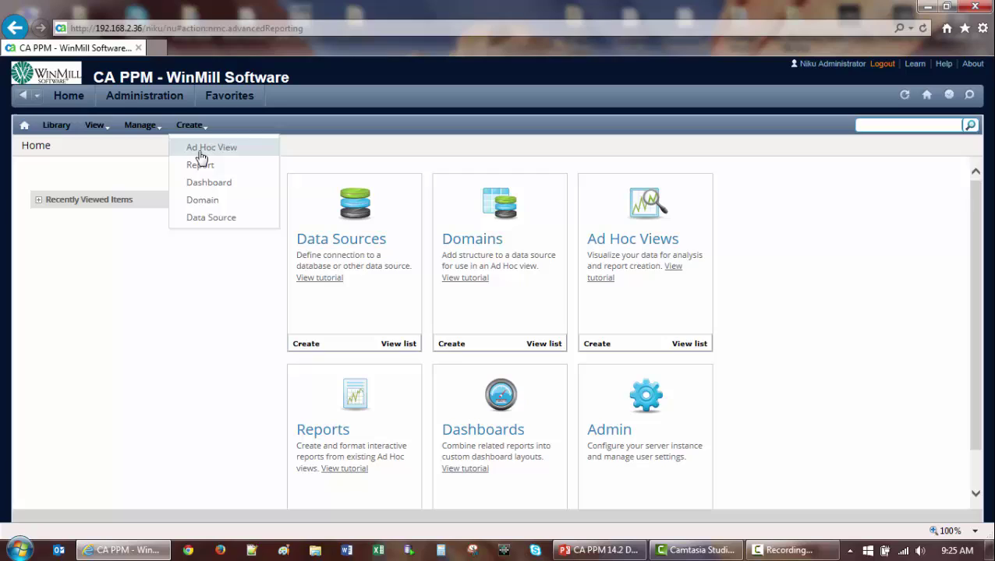
left_click(200, 154)
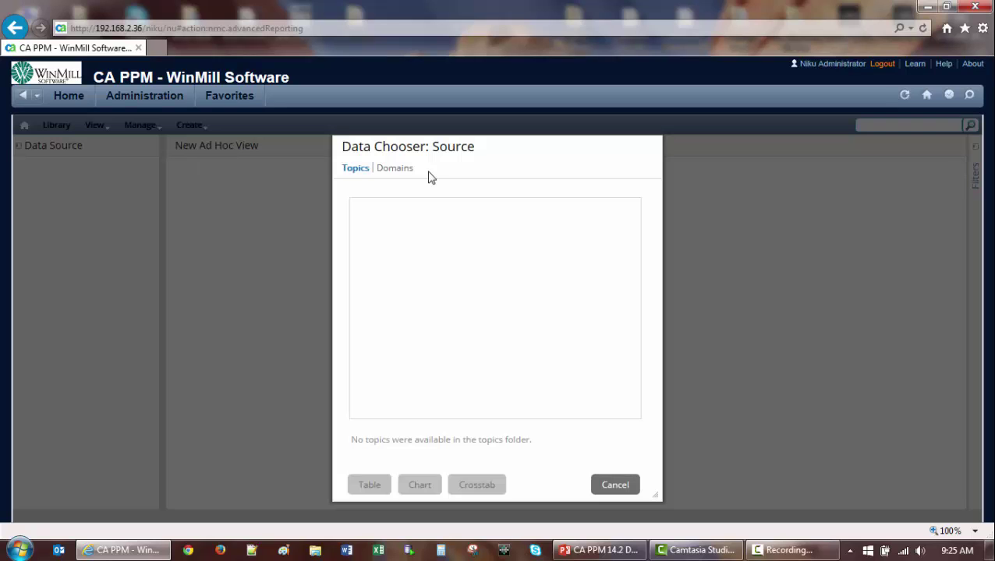
Choose the Project Management domain under CA PPM > Domains as the data source
left_click(402, 177)
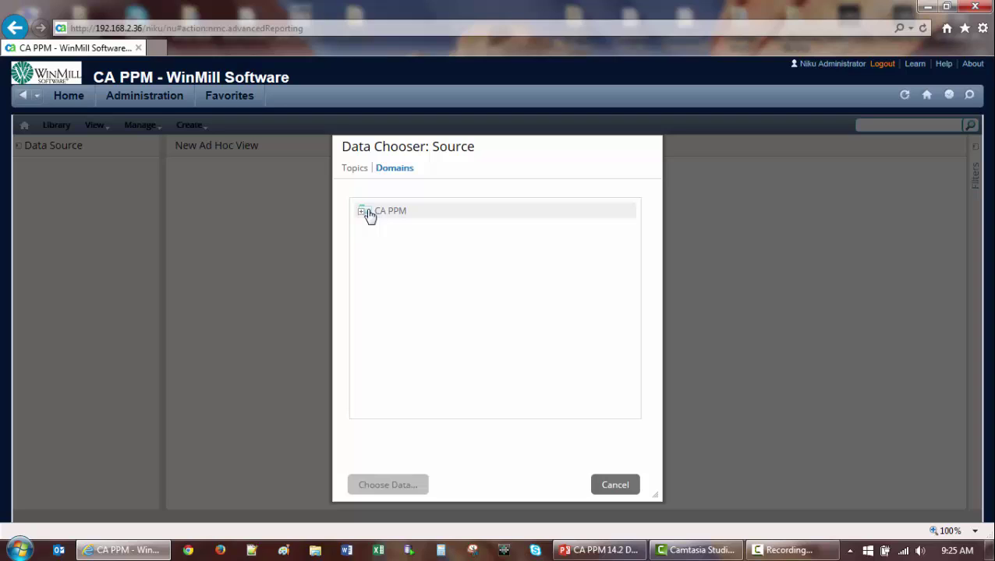
left_click(364, 212)
left_click(377, 229)
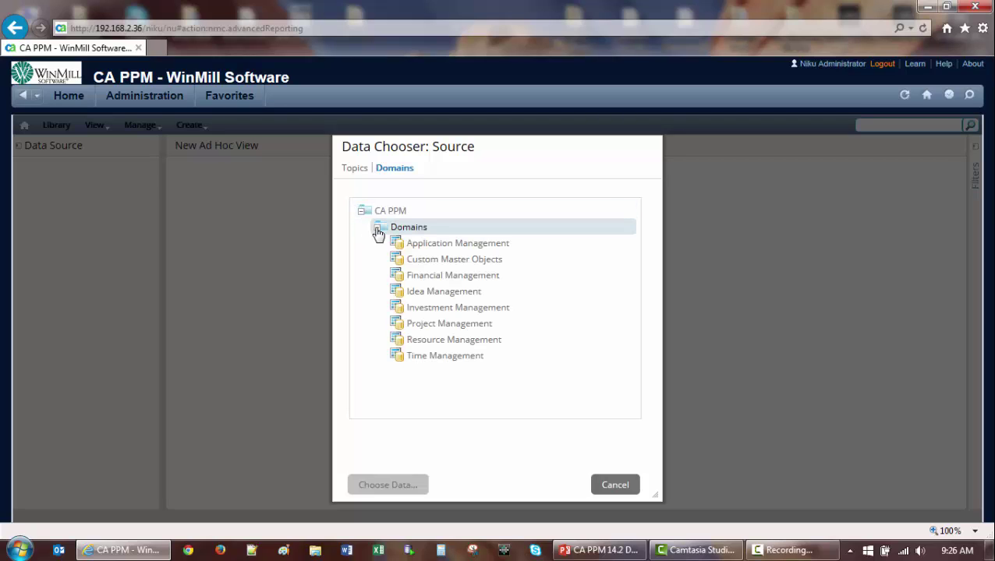
left_click(428, 326)
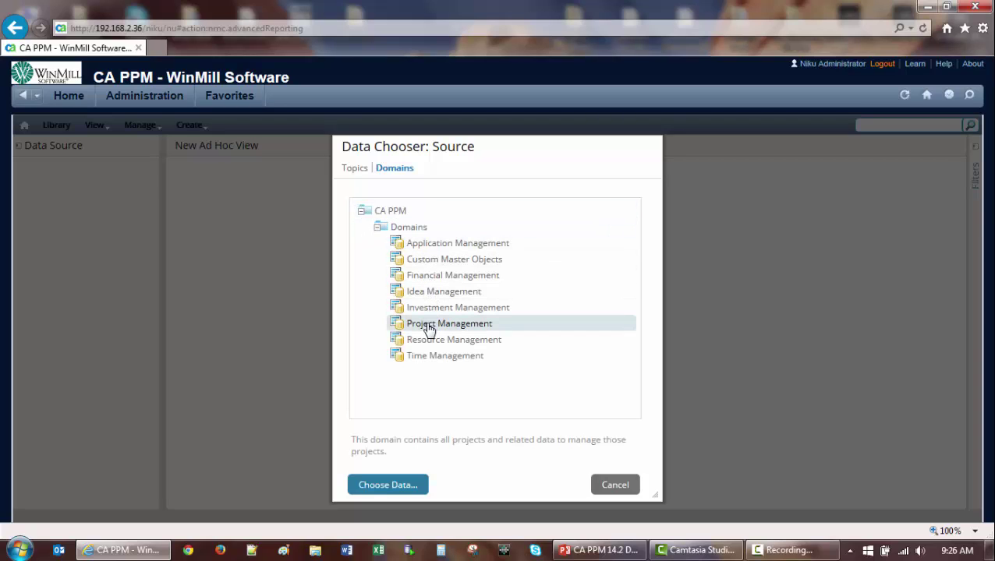
left_click(382, 488)
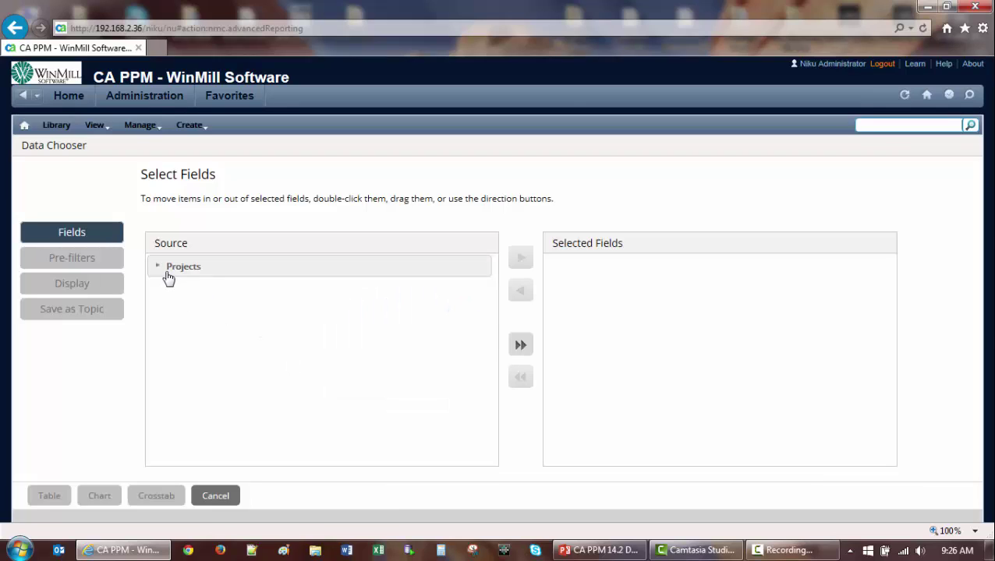
Add Project Name and Project ID from the Projects group to the selected fields
left_click(166, 269)
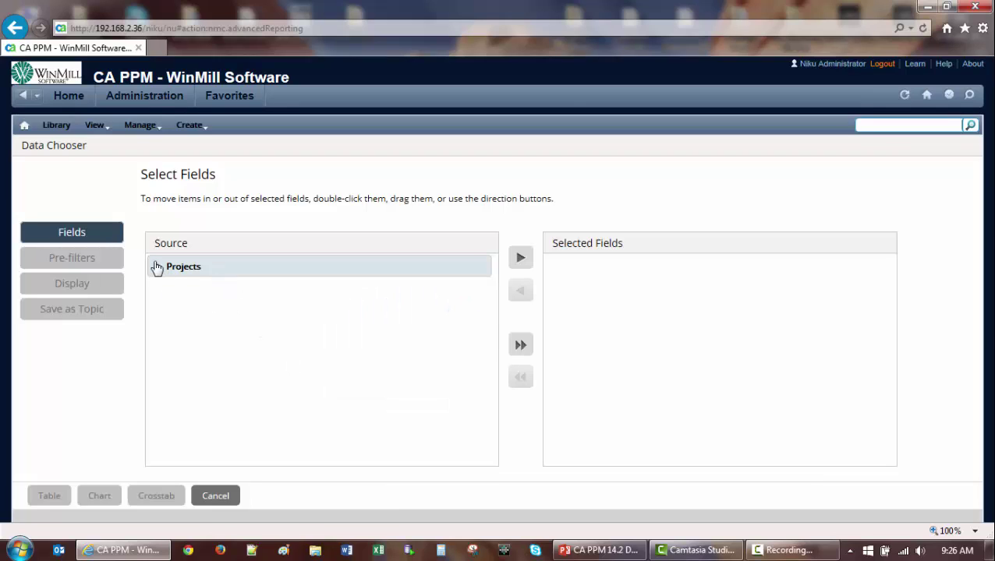
left_click(157, 266)
double_click(234, 297)
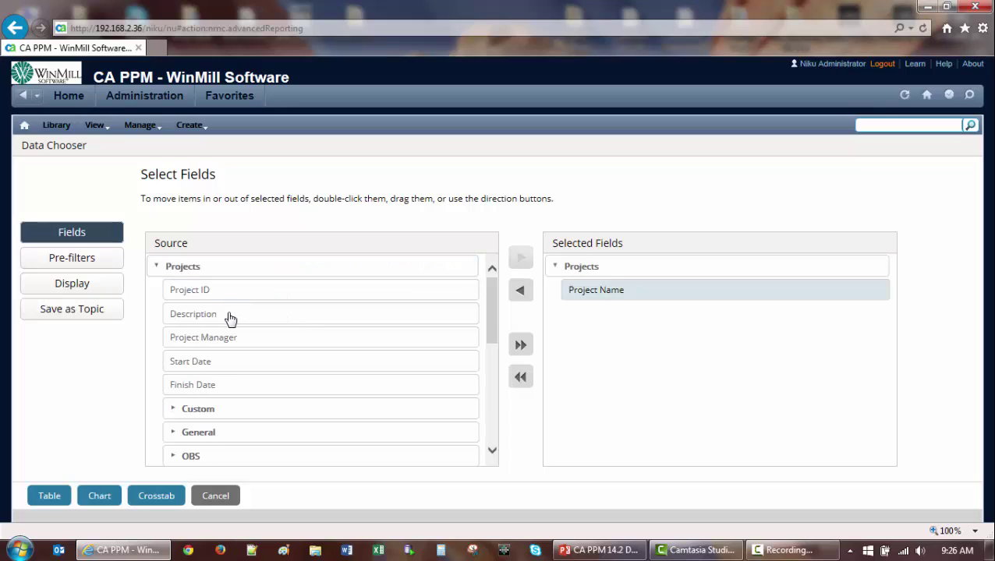
left_click(229, 315)
double_click(222, 298)
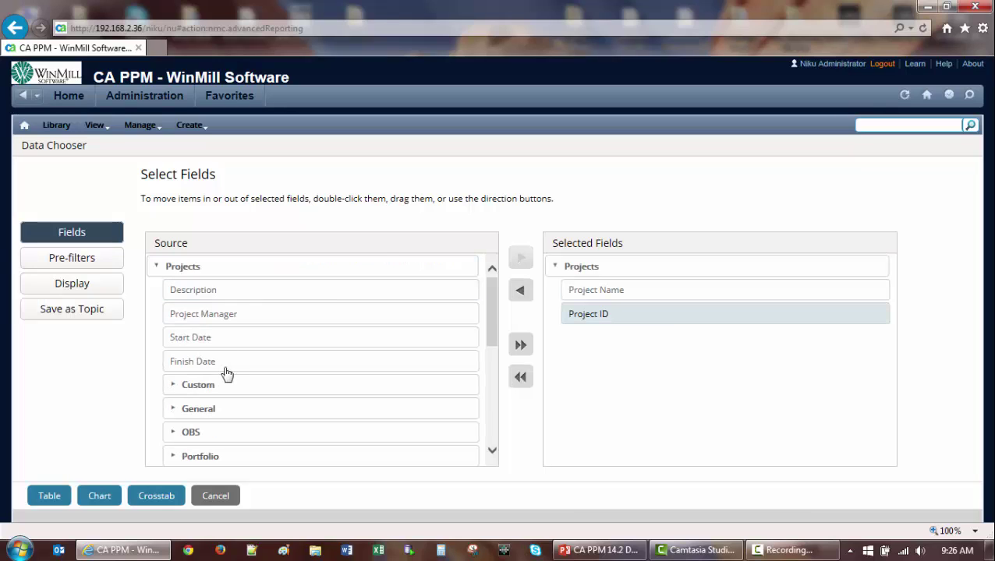
Add the custom Go Live Date field and open the selection as a Table view
left_click(174, 385)
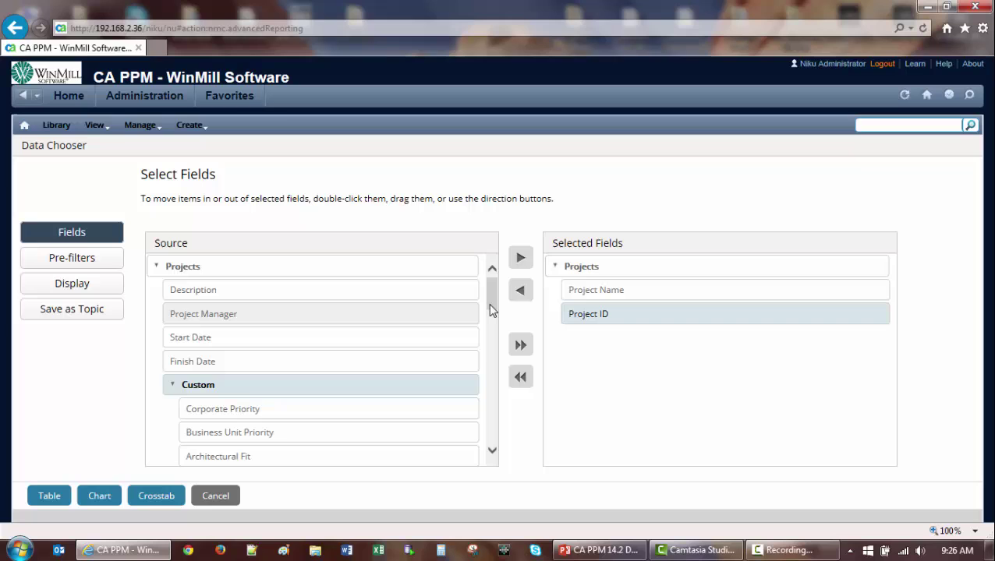
left_click_drag(492, 316, 495, 392)
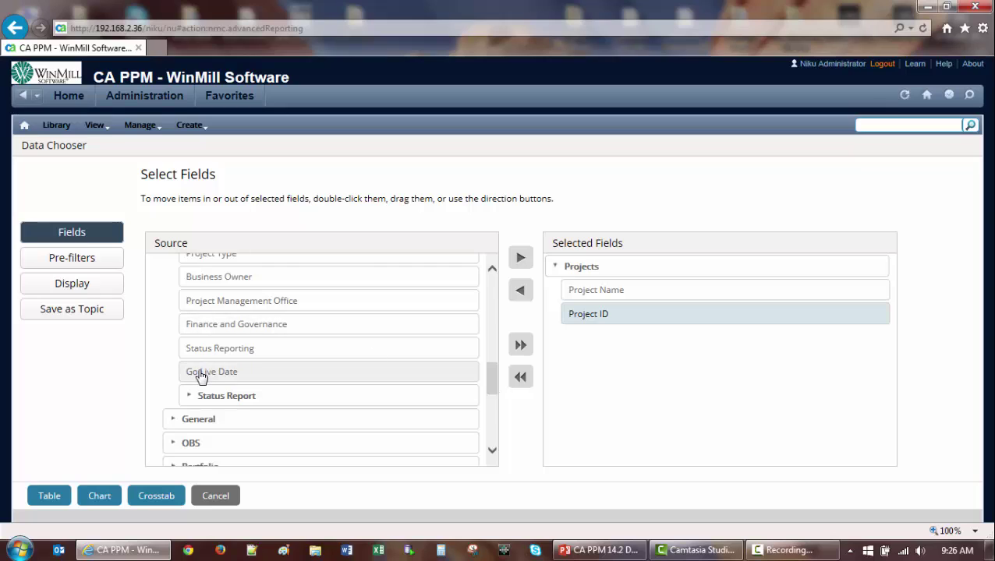
left_click(201, 375)
double_click(200, 374)
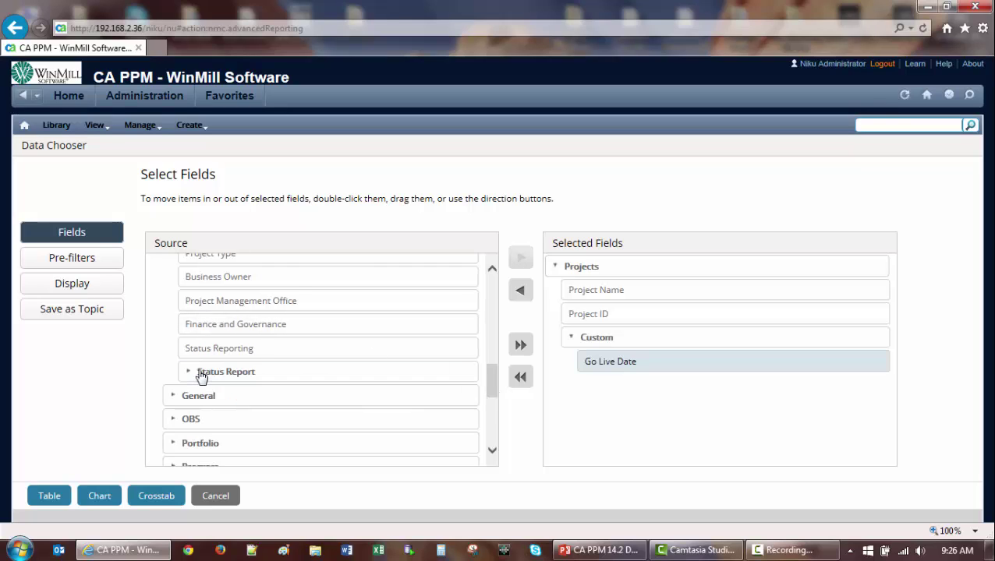
left_click(52, 502)
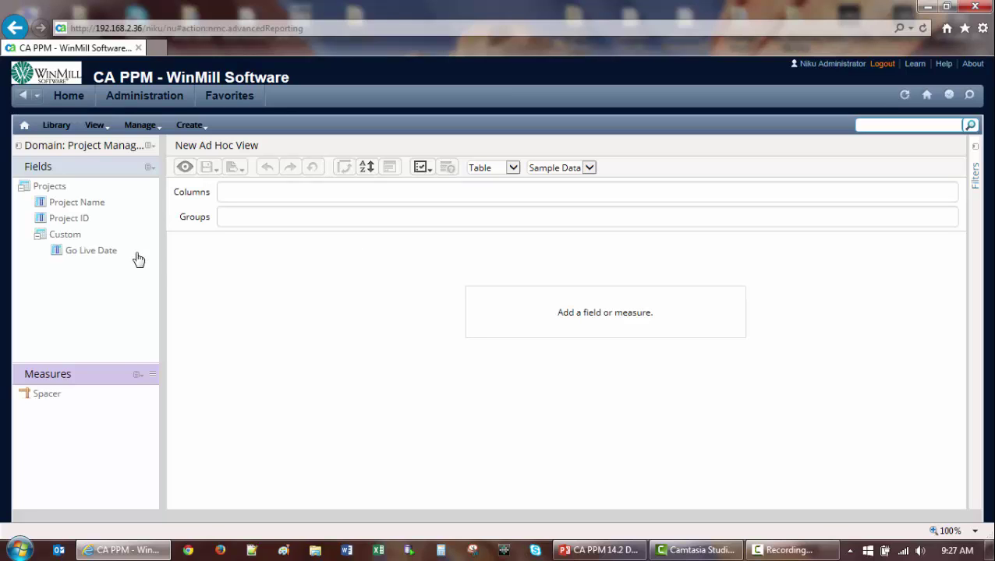
Place Project Name, Project ID and Go Live Date as table columns
left_click(89, 204)
left_click(84, 219, "ctrl")
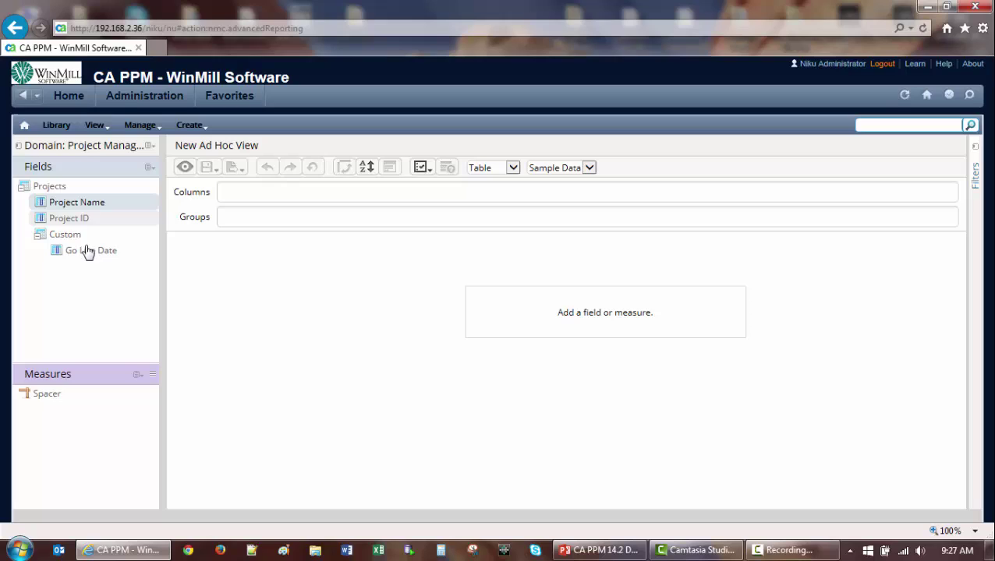
left_click(87, 253, "ctrl")
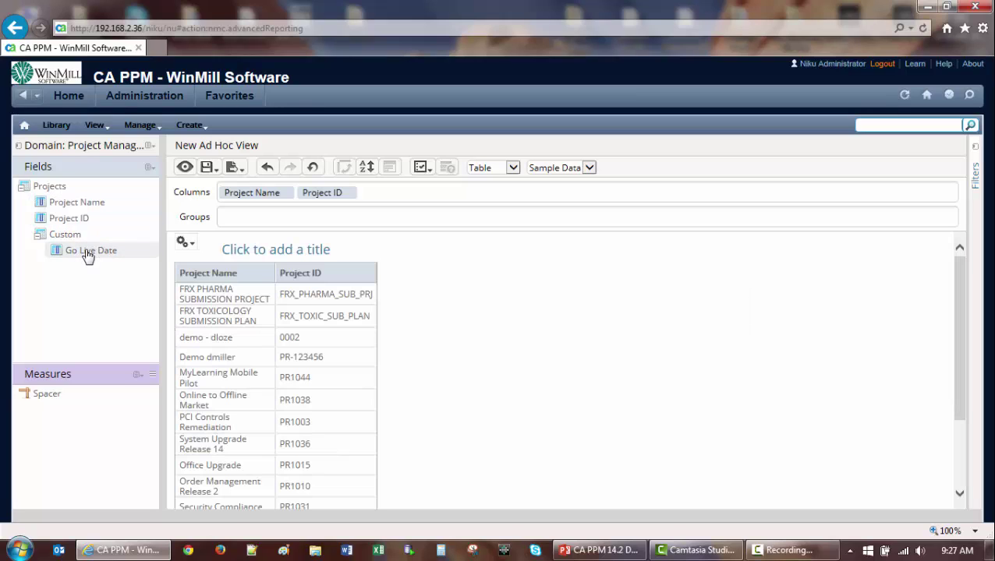
left_click(88, 256)
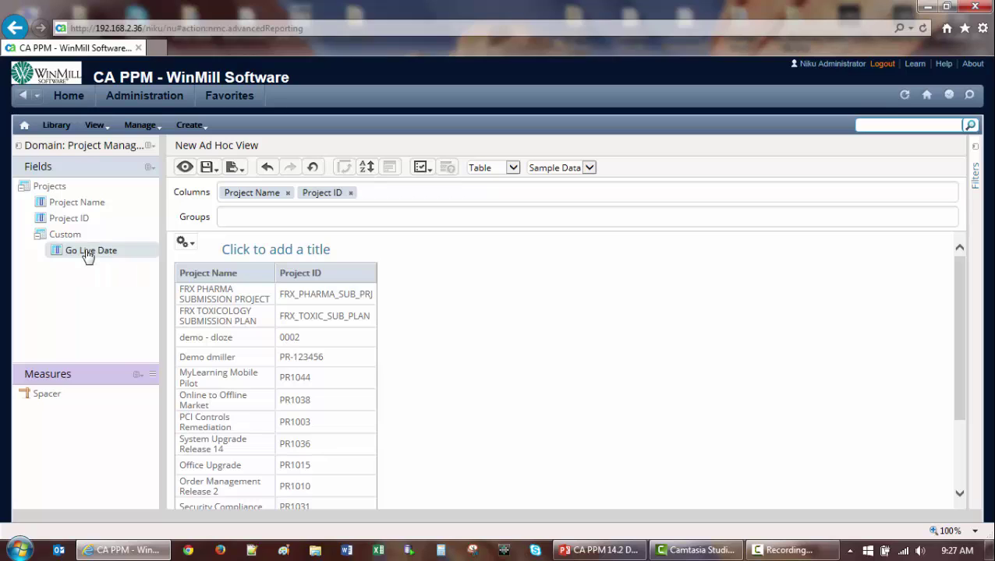
left_click_drag(87, 256, 522, 247)
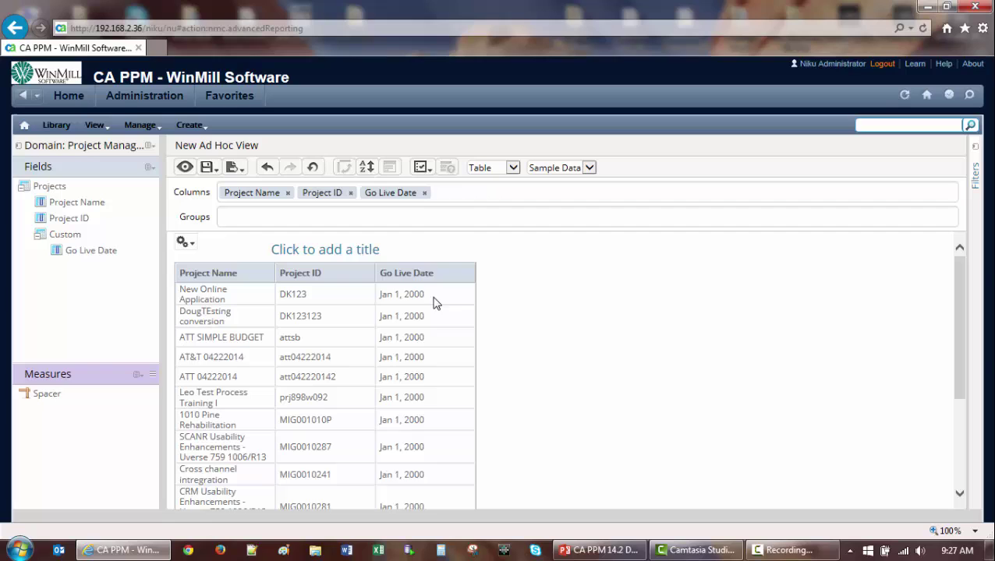
left_click(434, 304)
scroll(441, 403, "down", 2)
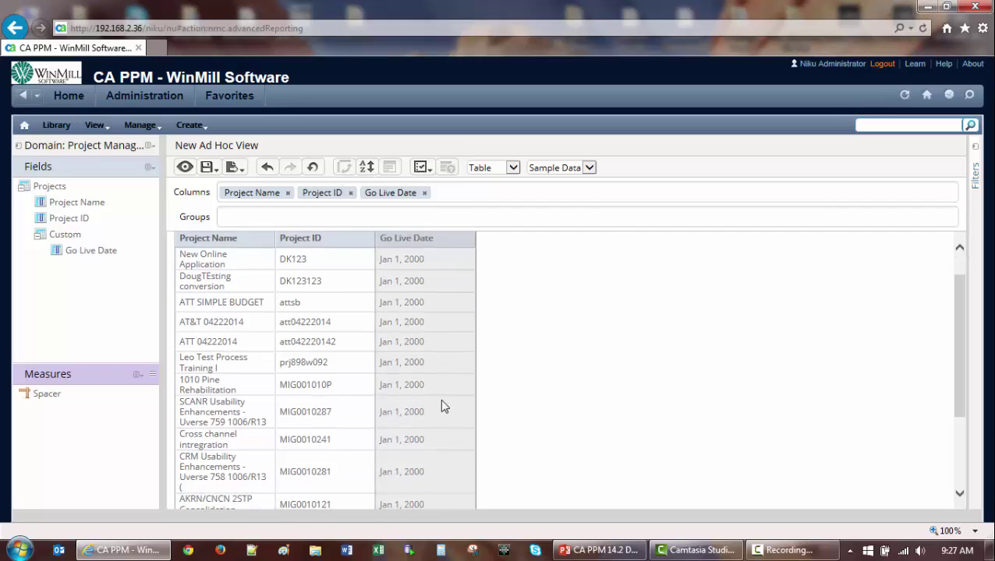
scroll(441, 403, "down", 2)
scroll(442, 403, "down", 2)
scroll(441, 403, "up", 6)
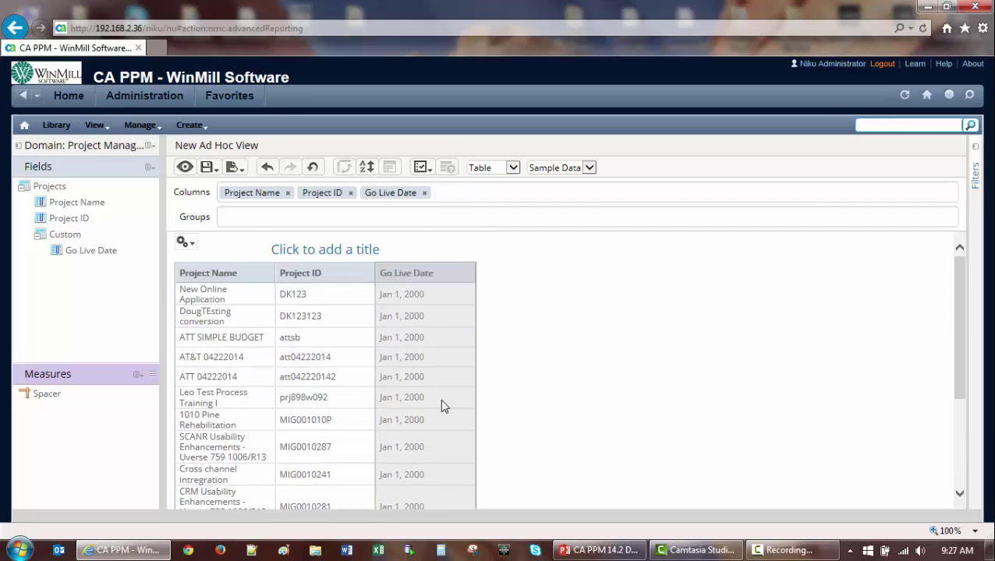
left_click(215, 170)
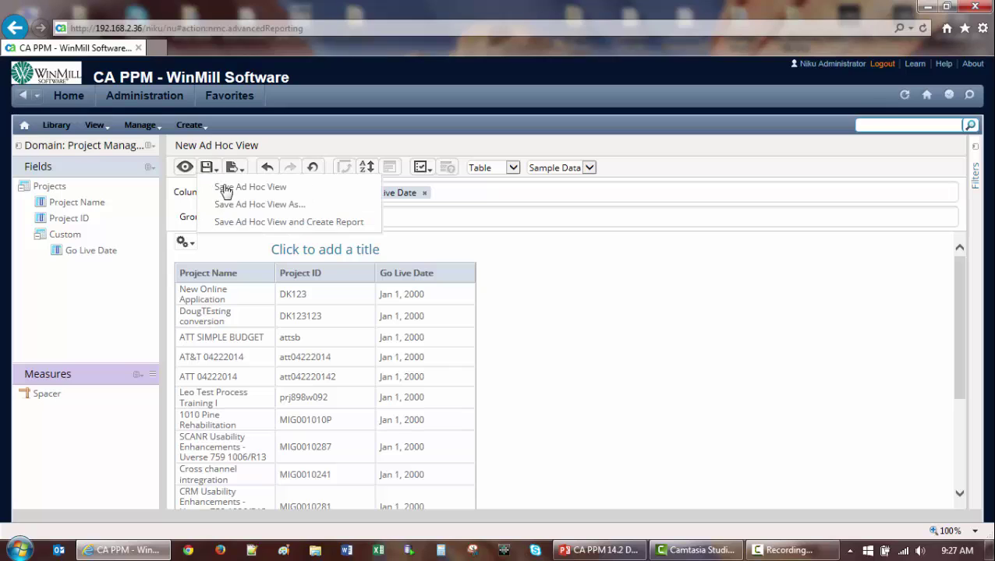
Save the view as 'New Custom Field Demo' in winmill > CA PPM > Ad Hoc Views
left_click(250, 188)
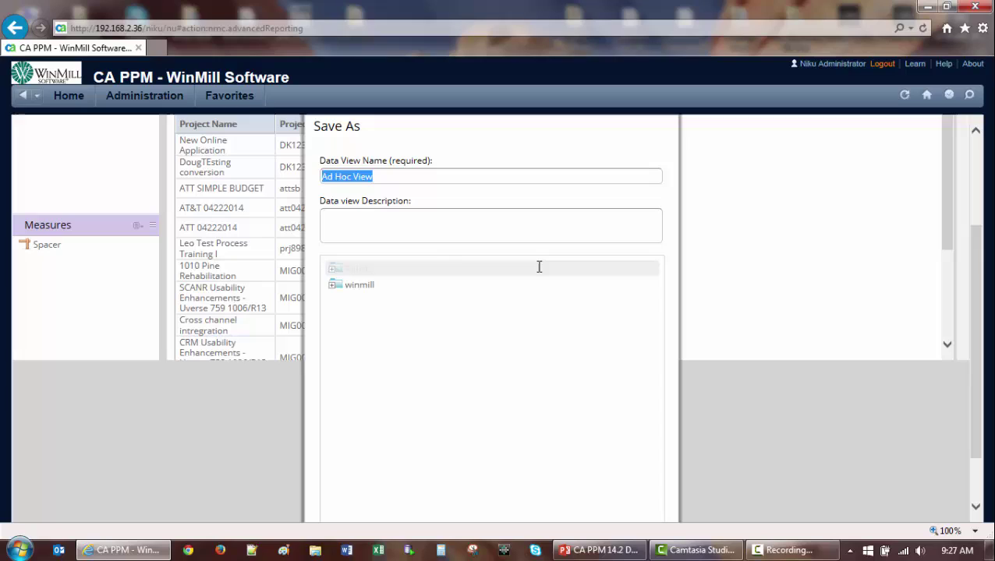
type("New Cu")
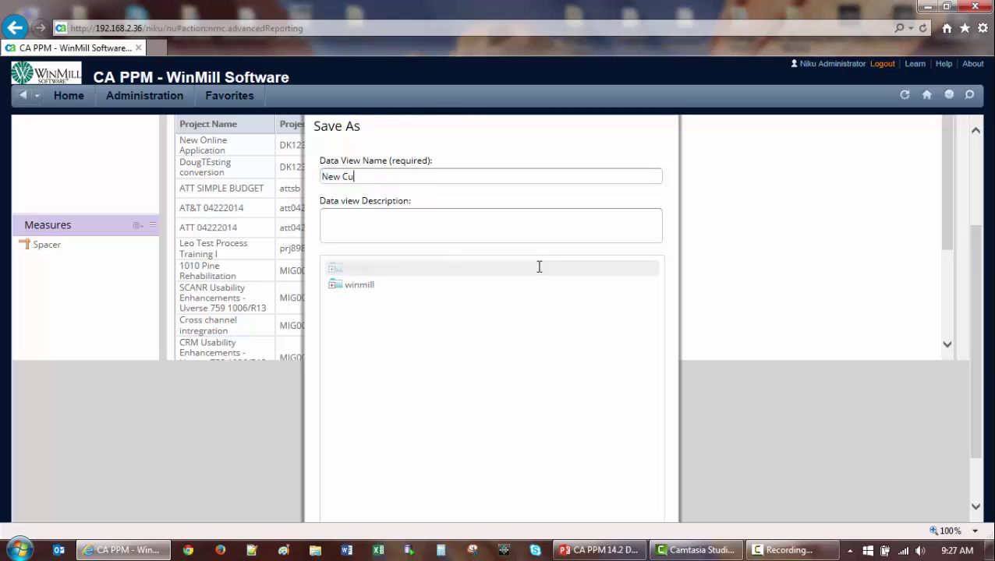
type("stom Field")
type(" Demo")
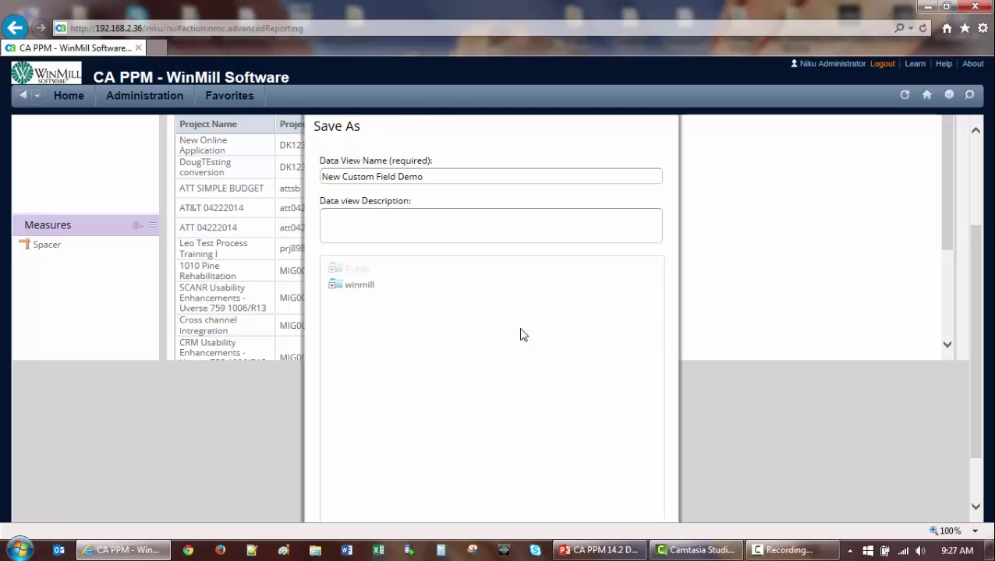
left_click(333, 287)
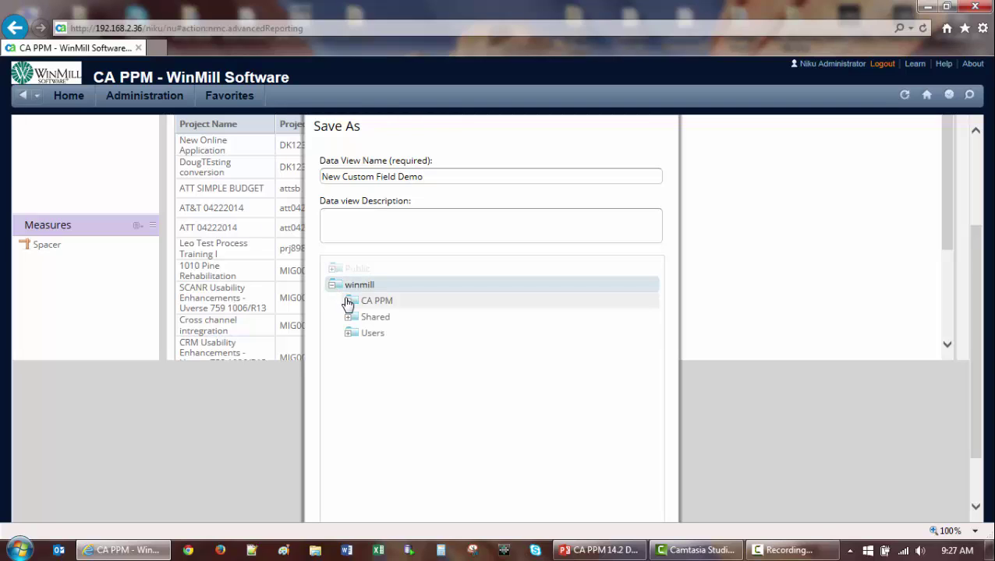
left_click(348, 302)
left_click(364, 320)
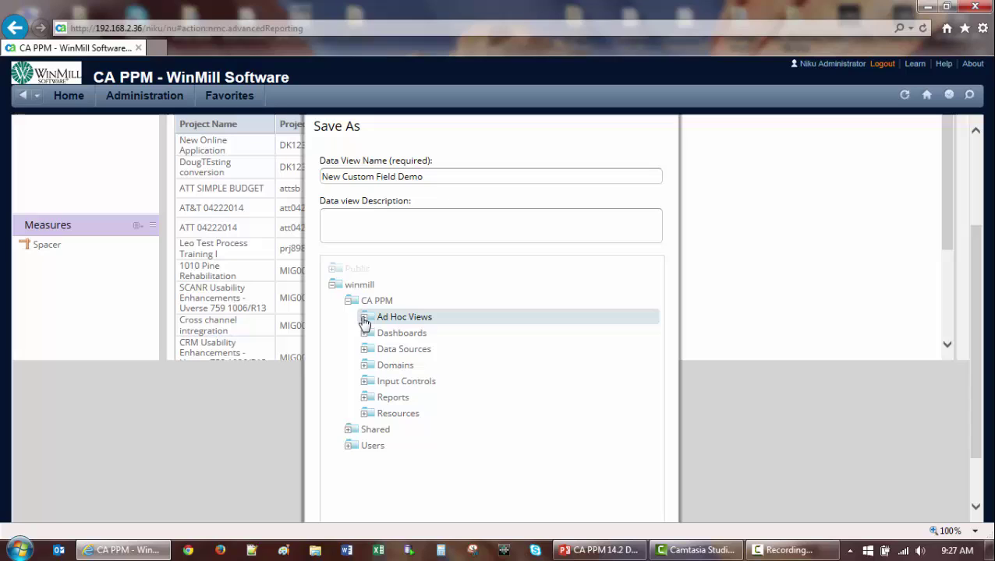
scroll(490, 358, "down", 1)
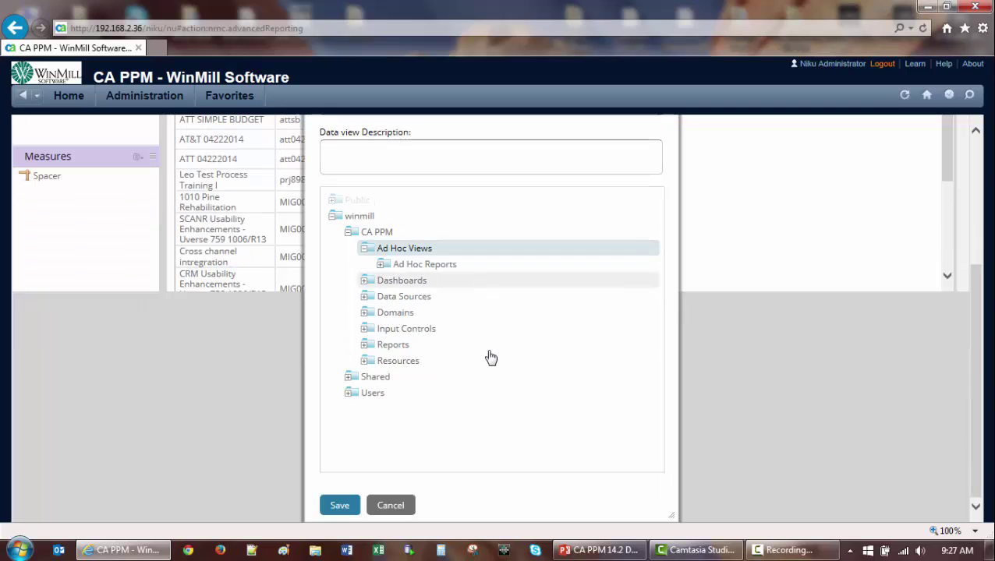
left_click(339, 507)
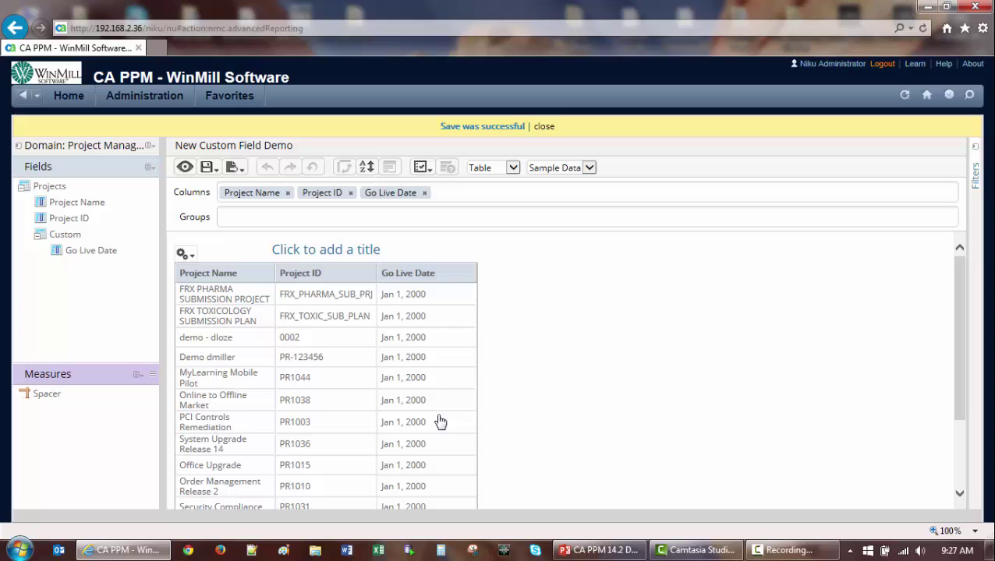
Close the yellow 'Save was successful' banner
left_click(544, 125)
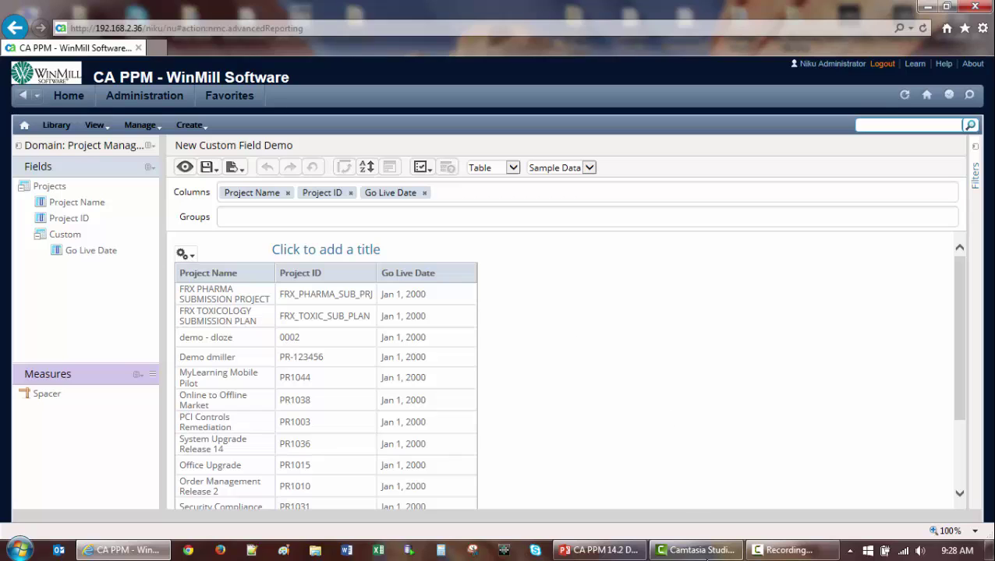
left_click(694, 549)
Alt+Tab back to the full-screen PowerPoint Demo slideshow
key("alt+Tab")
key("alt+Tab")
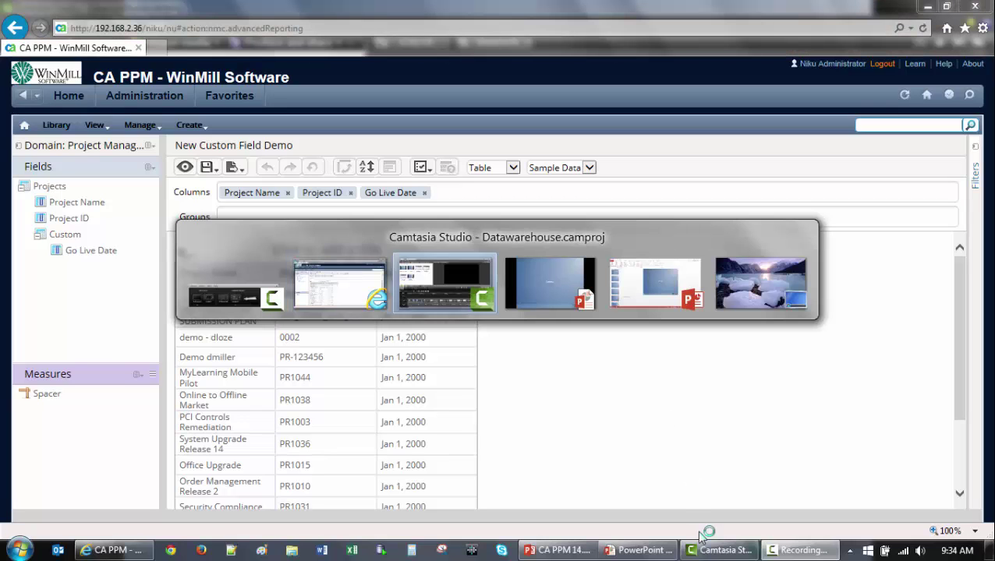
key("alt+Tab")
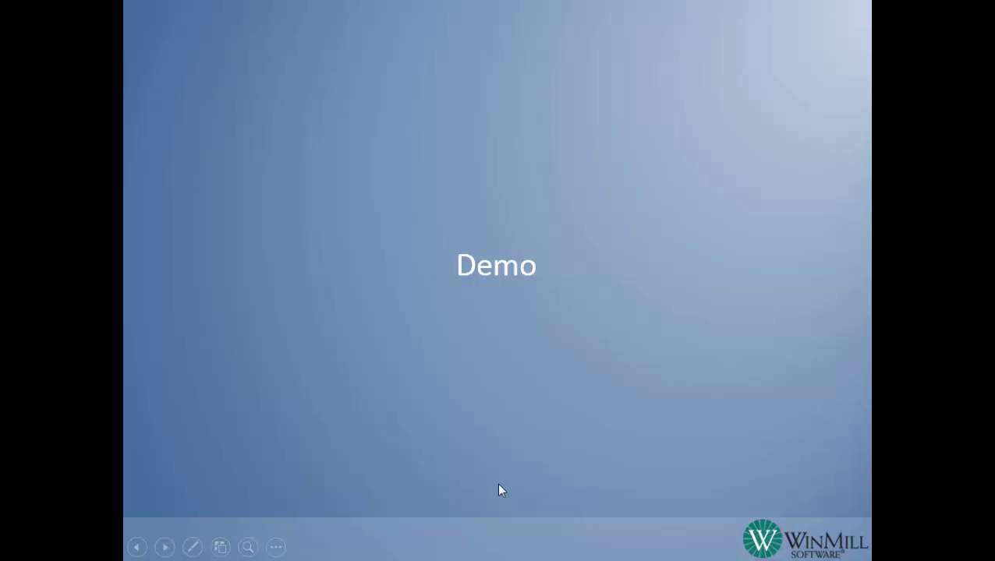